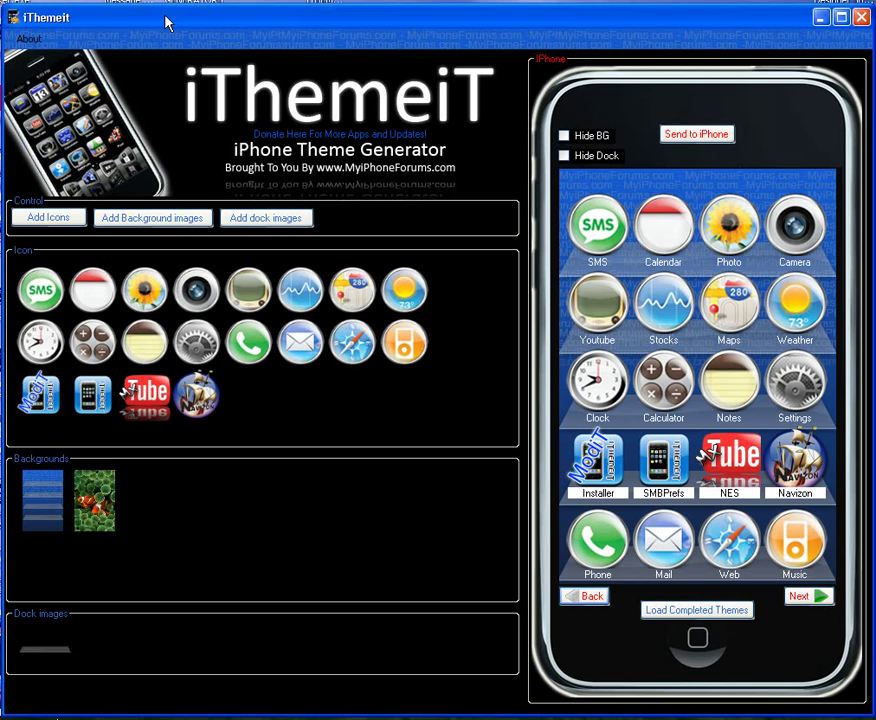
Nudge the iThemeiT window about 16 pixels to the right by its title bar.
{"action": "left_click_drag", "start_coordinate": [166, 22], "coordinate": [182, 19]}
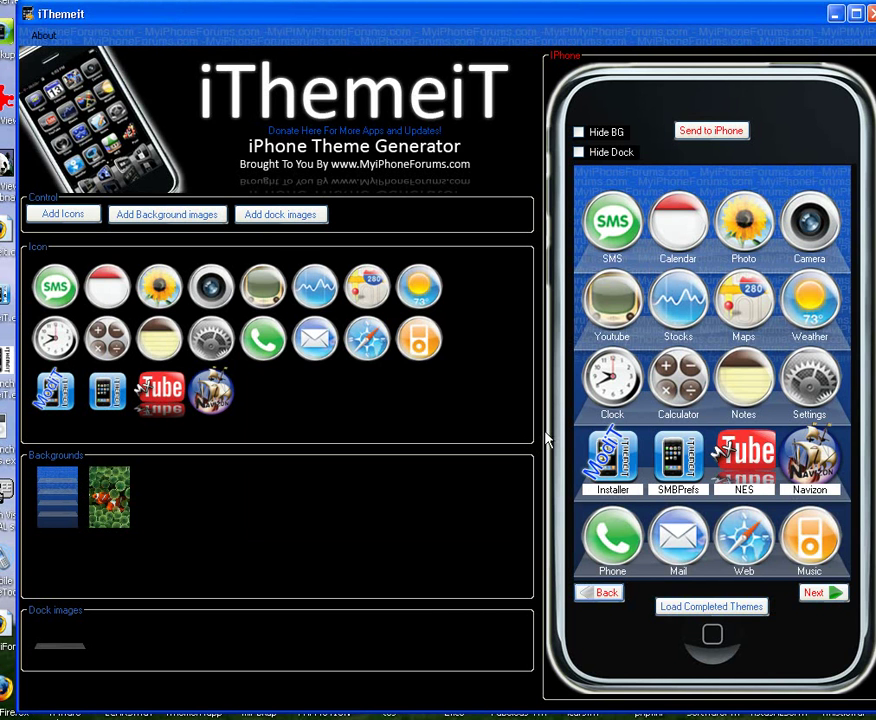
{"action": "left_click", "coordinate": [831, 593]}
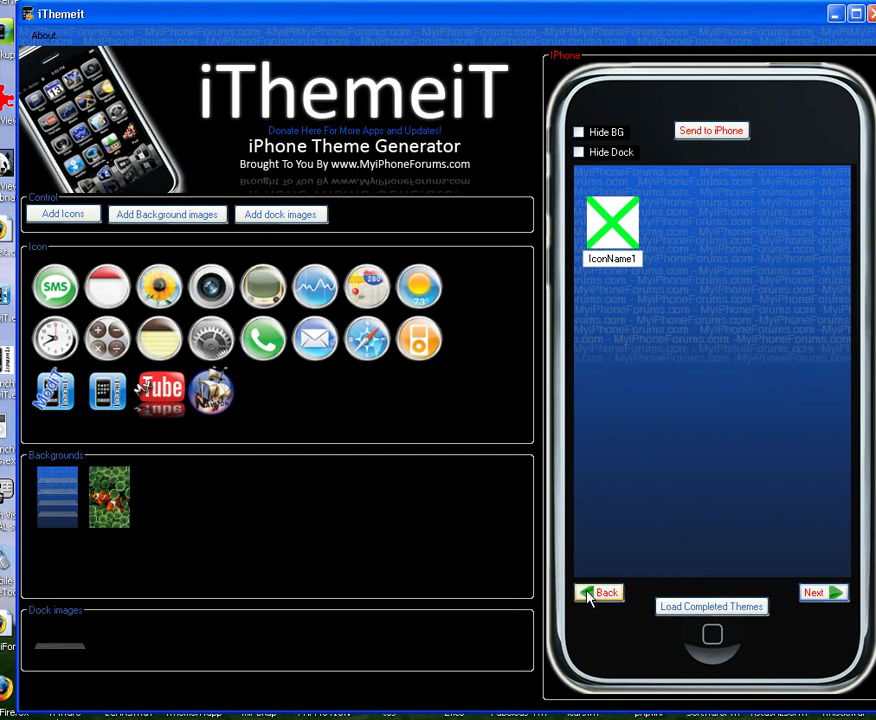
{"action": "left_click", "coordinate": [590, 593]}
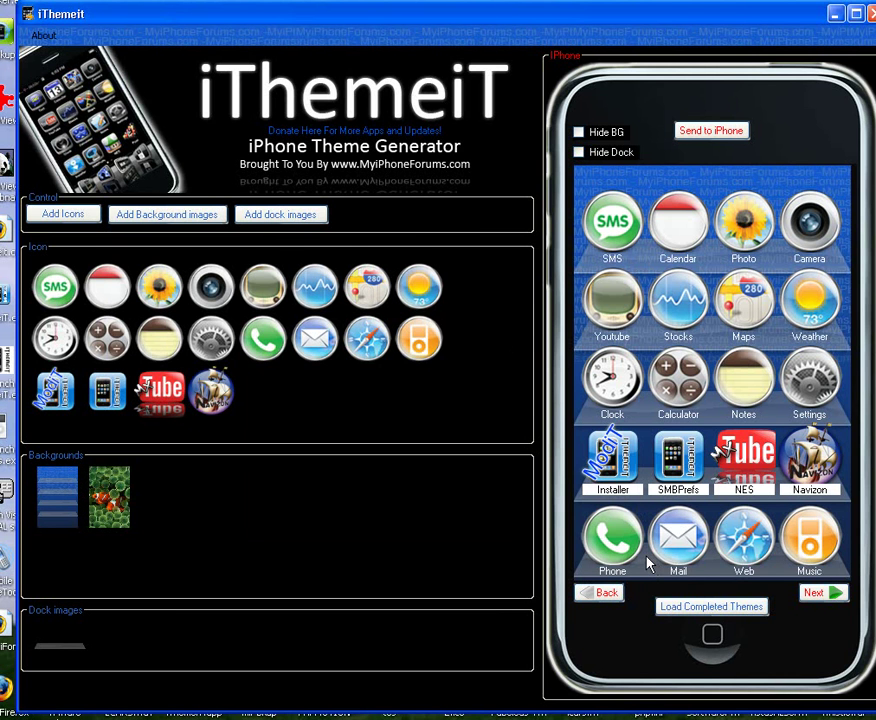
{"action": "left_click", "coordinate": [580, 132]}
{"action": "left_click", "coordinate": [579, 152]}
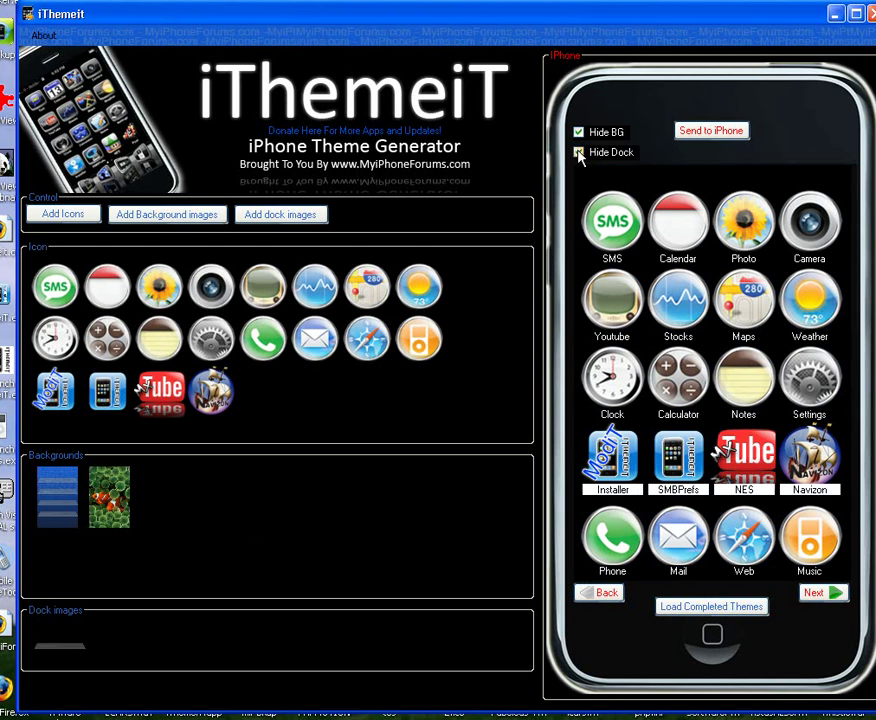
{"action": "left_click", "coordinate": [579, 152]}
{"action": "left_click", "coordinate": [579, 133]}
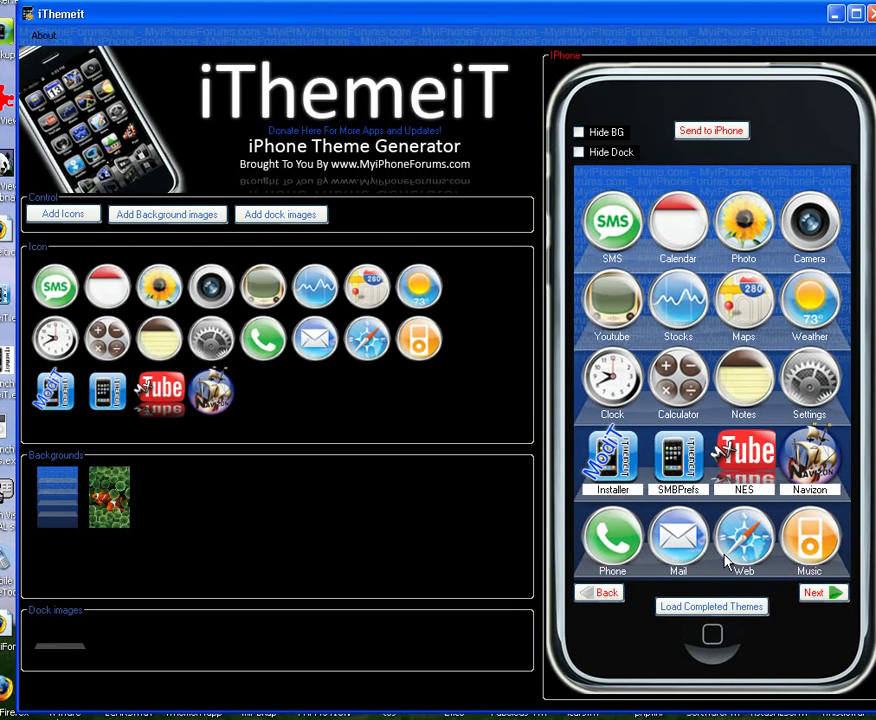
{"action": "left_click", "coordinate": [838, 598]}
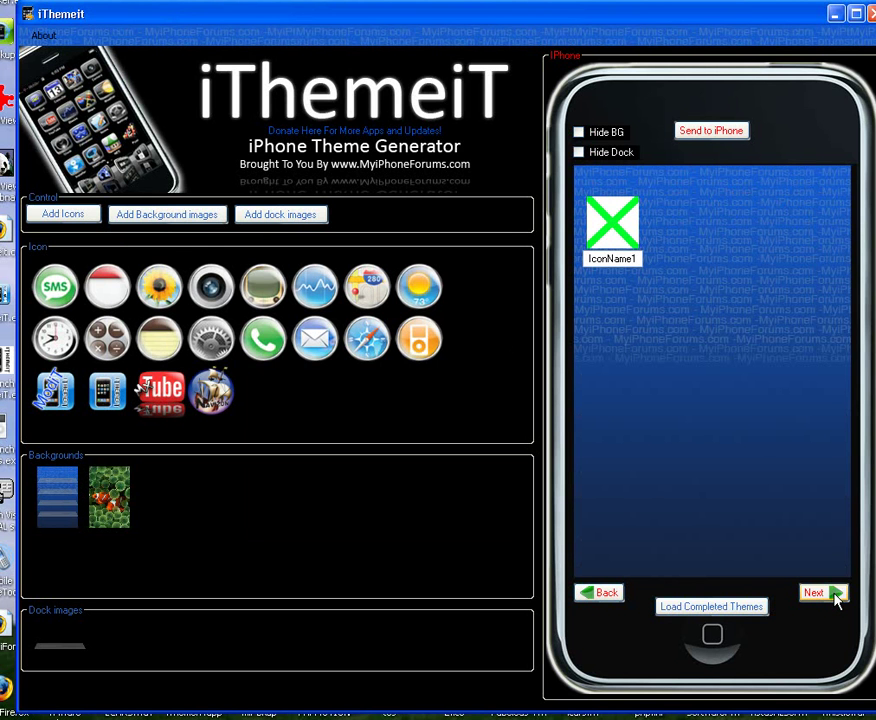
{"action": "left_click", "coordinate": [586, 595]}
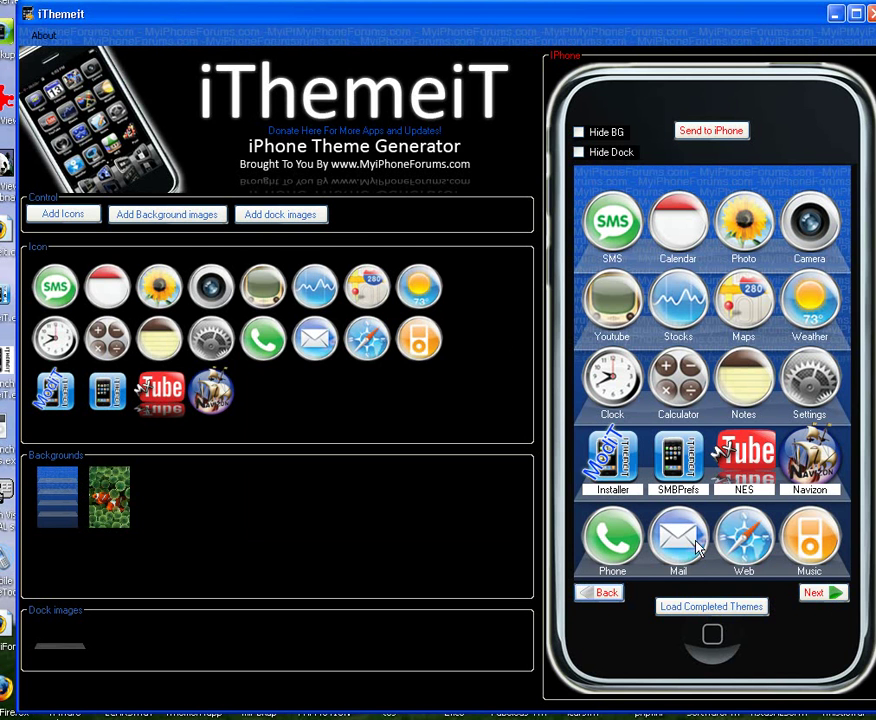
Load FullyLoaded/ReloadTheme.itheme via Load Completed Themes, showing the green leaf SMS, Stocks, Calc icons.
{"action": "left_click", "coordinate": [691, 610]}
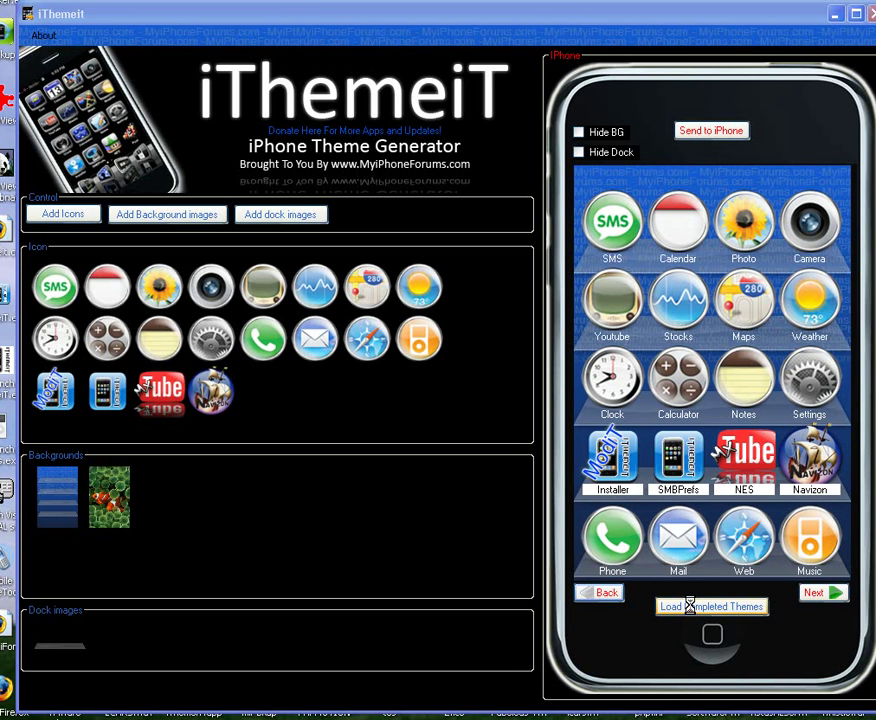
{"action": "double_click", "coordinate": [346, 181]}
{"action": "left_click", "coordinate": [340, 200]}
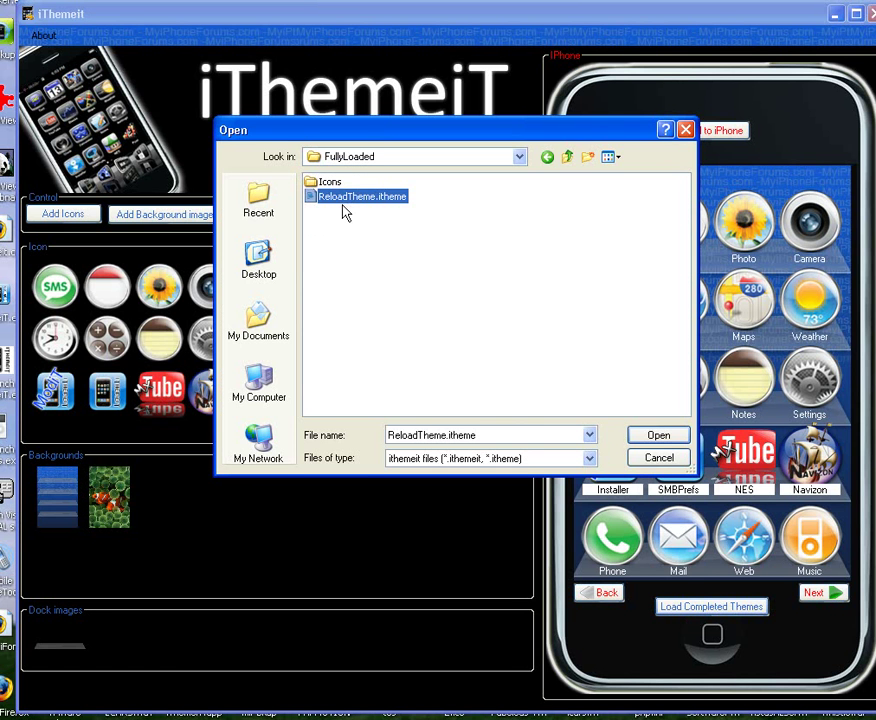
{"action": "left_click", "coordinate": [647, 437]}
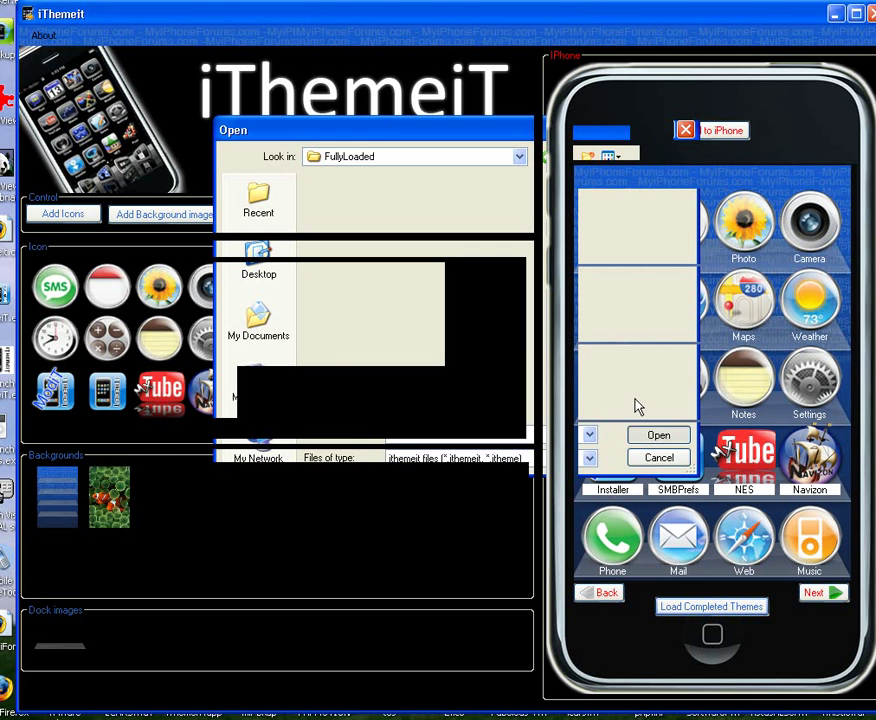
{"action": "double_click", "coordinate": [518, 375]}
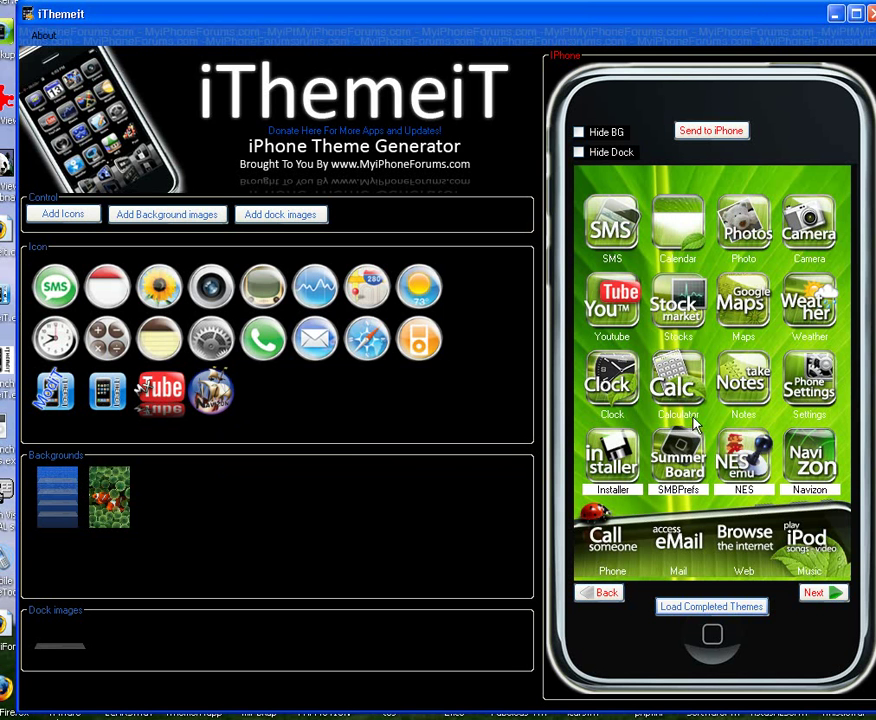
{"action": "left_click", "coordinate": [830, 597]}
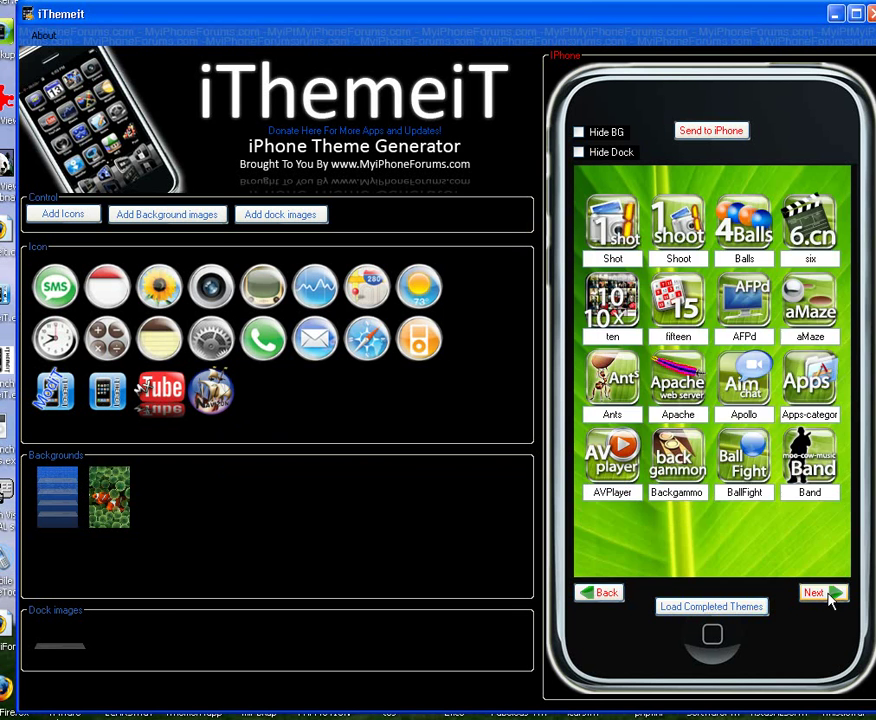
{"action": "left_click", "coordinate": [830, 597]}
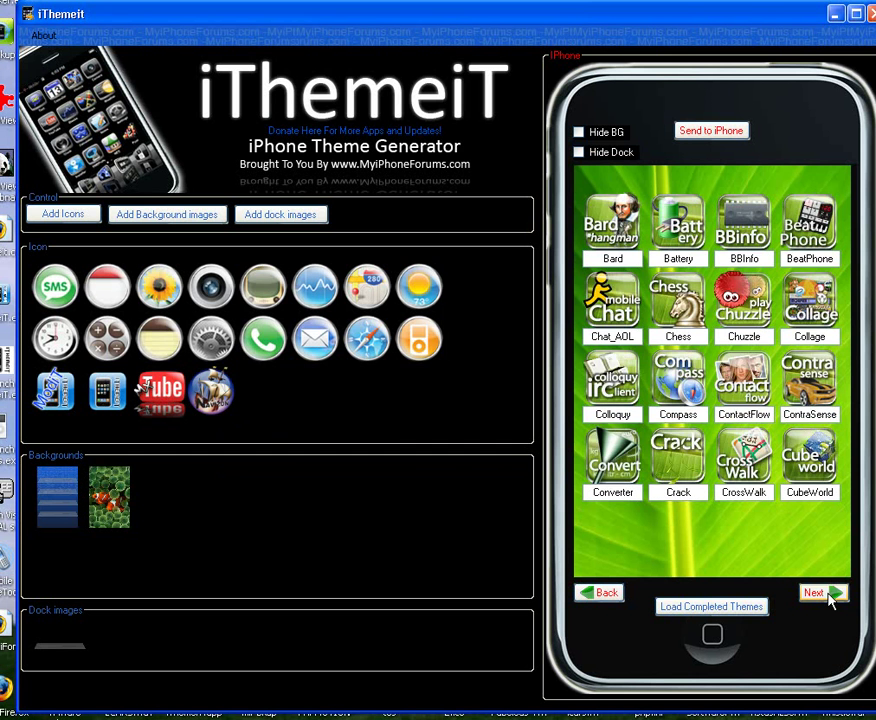
{"action": "left_click", "coordinate": [830, 595]}
{"action": "left_click", "coordinate": [830, 595]}
{"action": "left_click", "coordinate": [830, 595]}
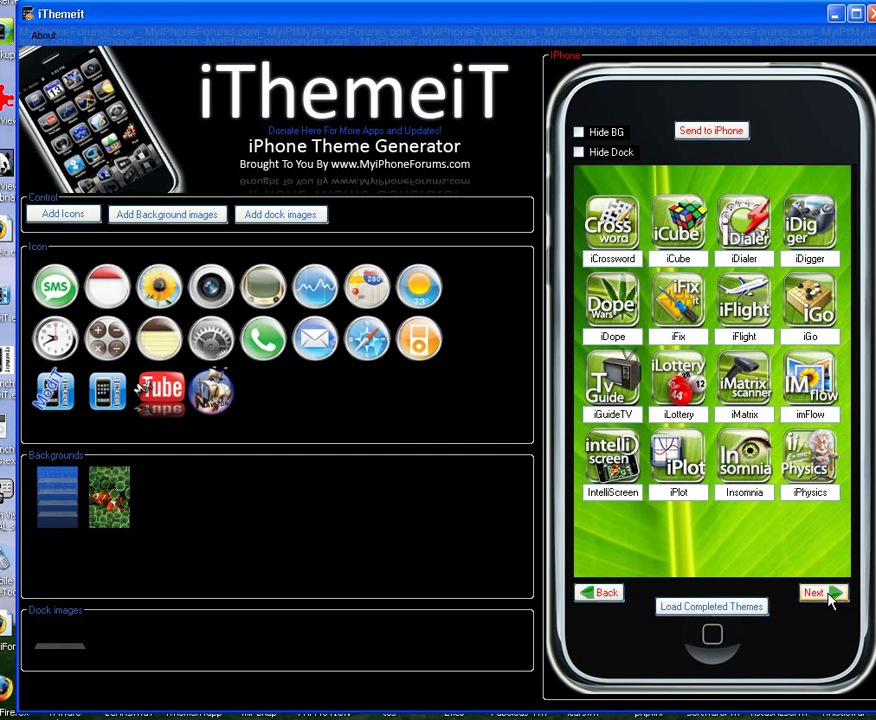
{"action": "left_click", "coordinate": [830, 595]}
{"action": "left_click", "coordinate": [830, 595]}
{"action": "left_click", "coordinate": [830, 595]}
{"action": "left_click", "coordinate": [832, 596]}
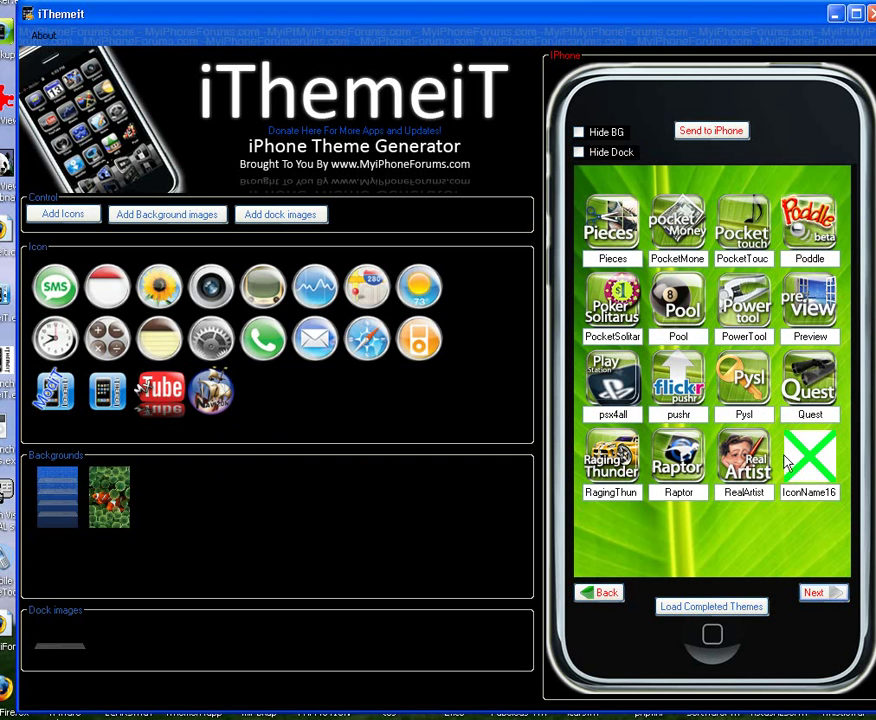
{"action": "left_click", "coordinate": [591, 595]}
{"action": "left_click", "coordinate": [592, 594]}
{"action": "left_click", "coordinate": [592, 594]}
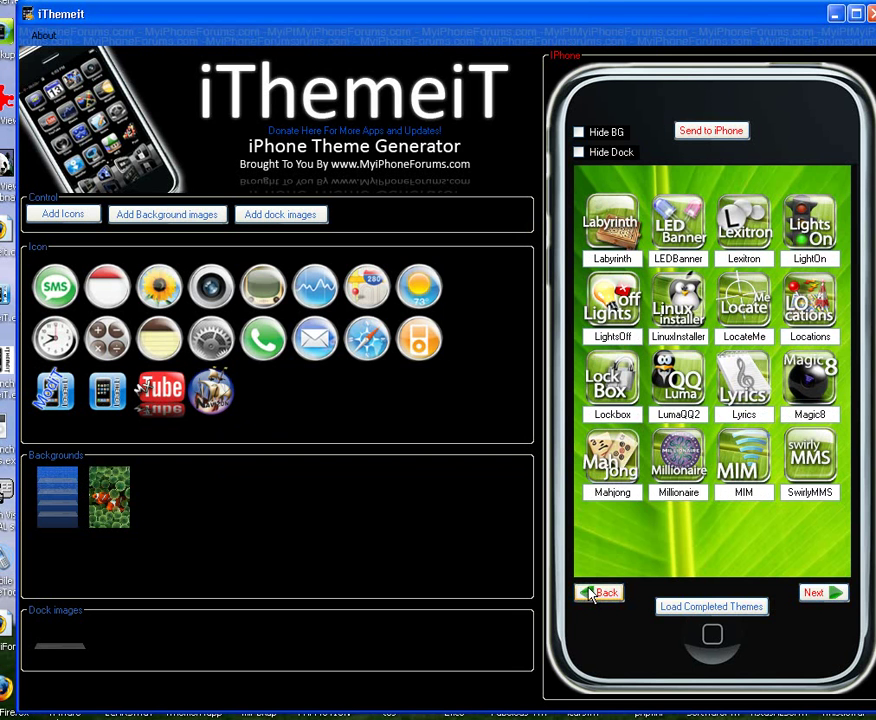
{"action": "left_click", "coordinate": [593, 595]}
{"action": "left_click", "coordinate": [596, 595]}
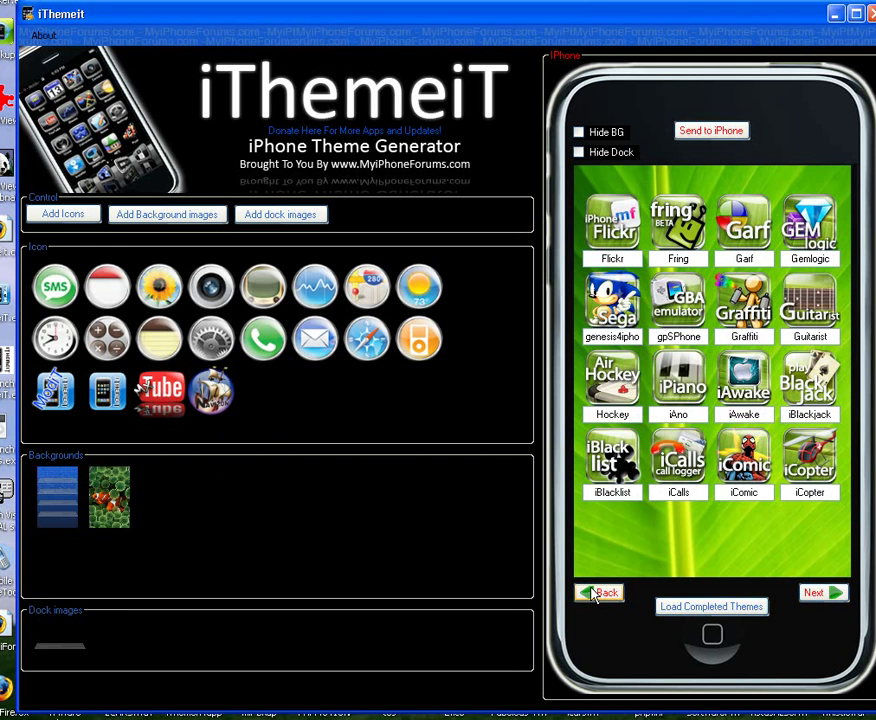
{"action": "left_click", "coordinate": [596, 595]}
{"action": "left_click", "coordinate": [596, 595]}
{"action": "left_click", "coordinate": [596, 595]}
{"action": "left_click", "coordinate": [596, 595]}
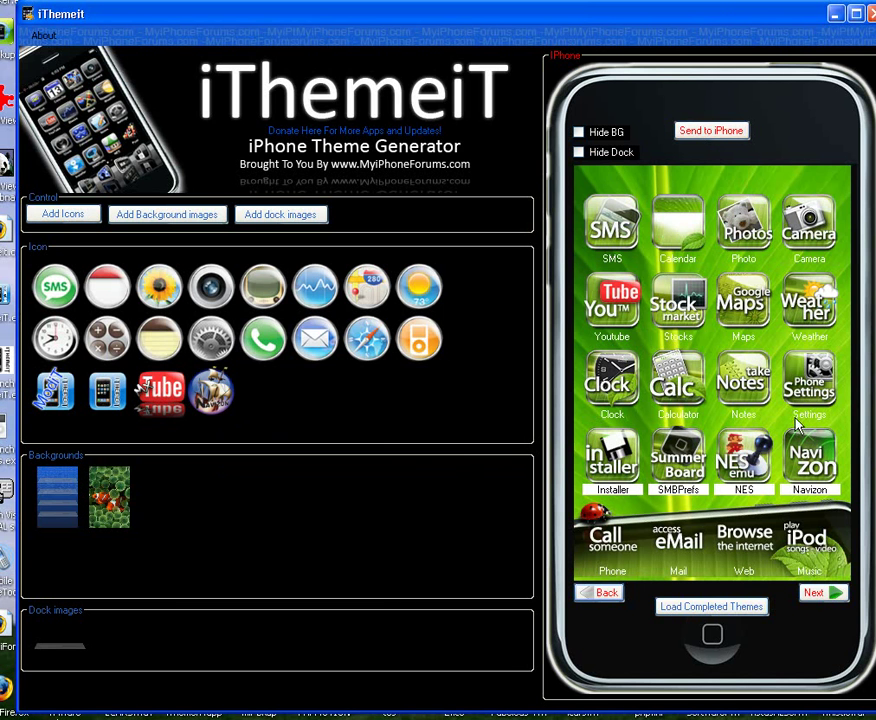
{"action": "left_click", "coordinate": [832, 596]}
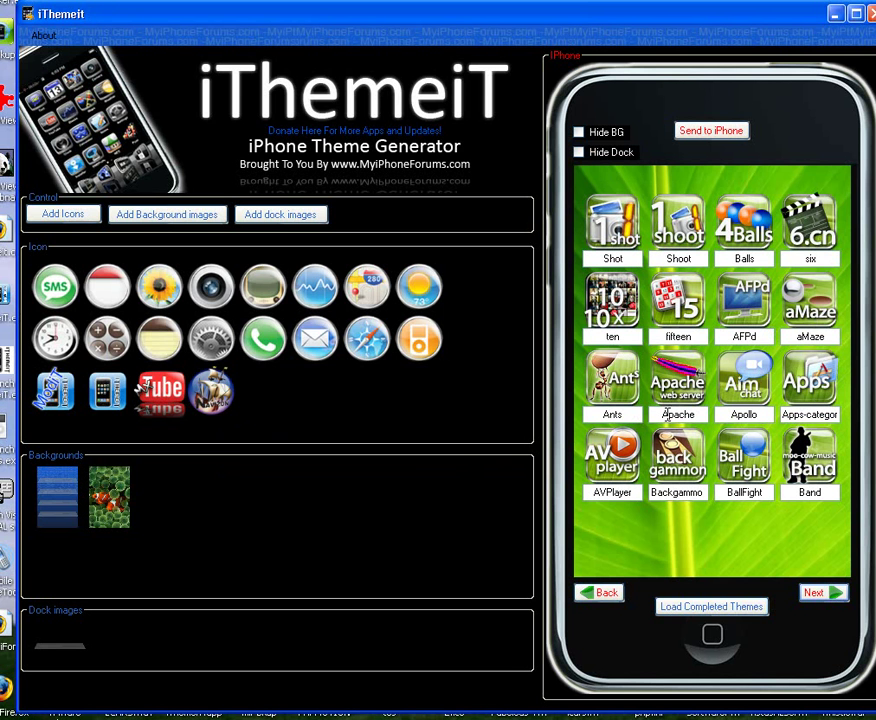
{"action": "left_click", "coordinate": [826, 593]}
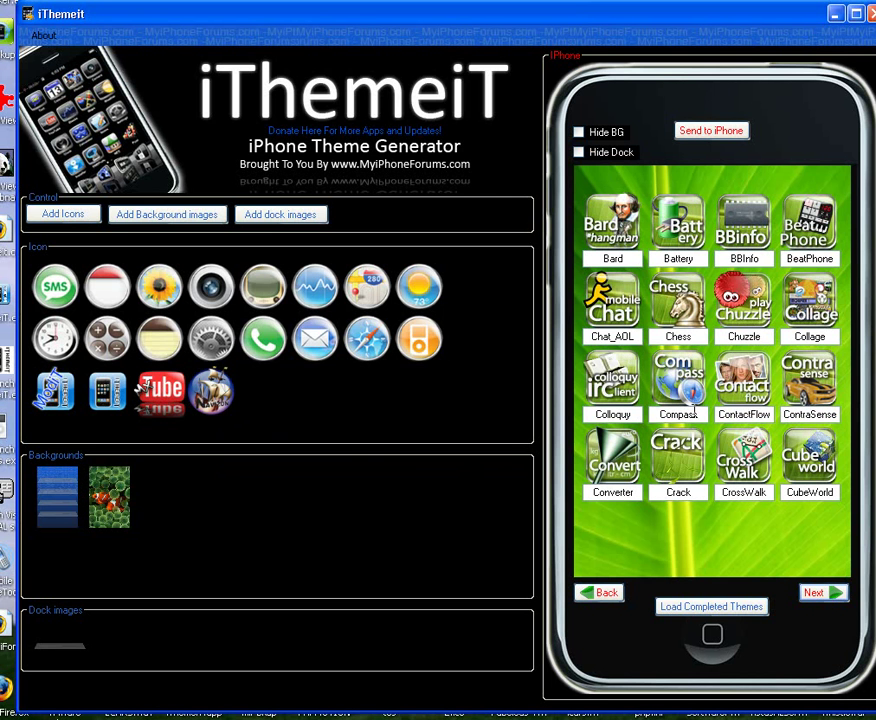
{"action": "left_click", "coordinate": [599, 592]}
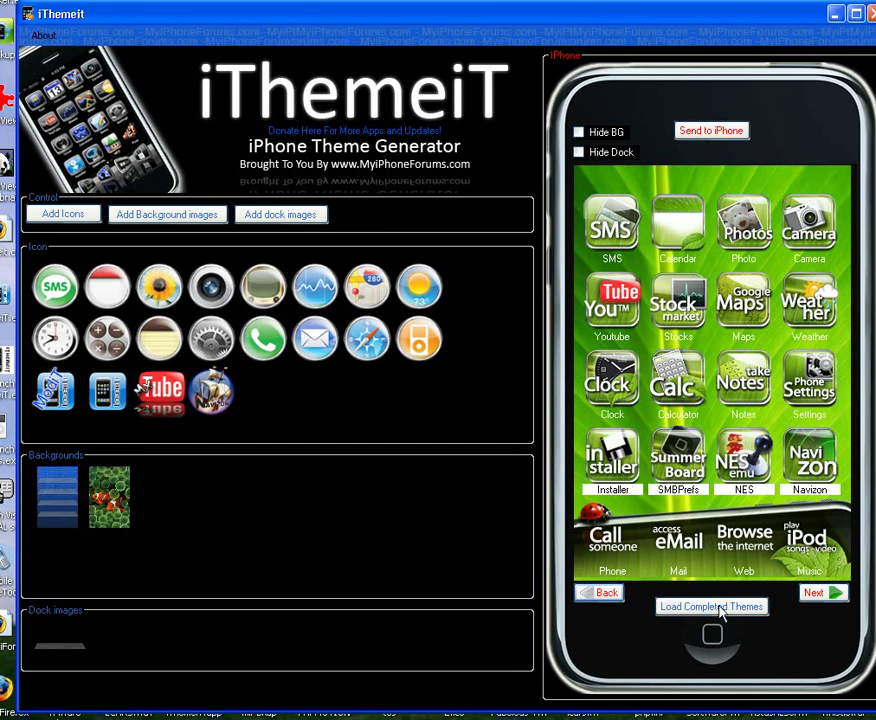
{"action": "left_click", "coordinate": [716, 605]}
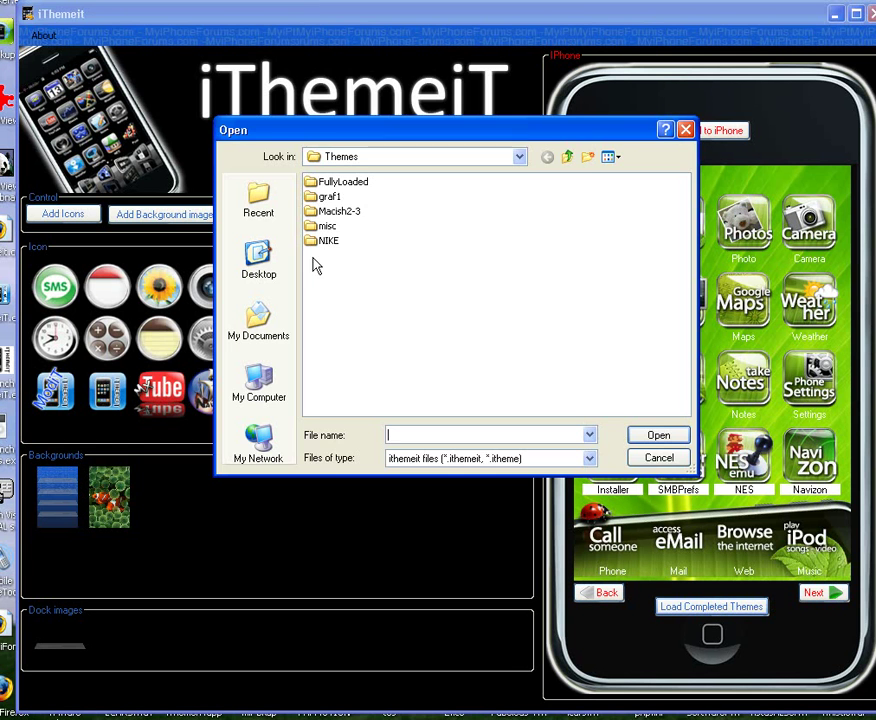
{"action": "double_click", "coordinate": [345, 182]}
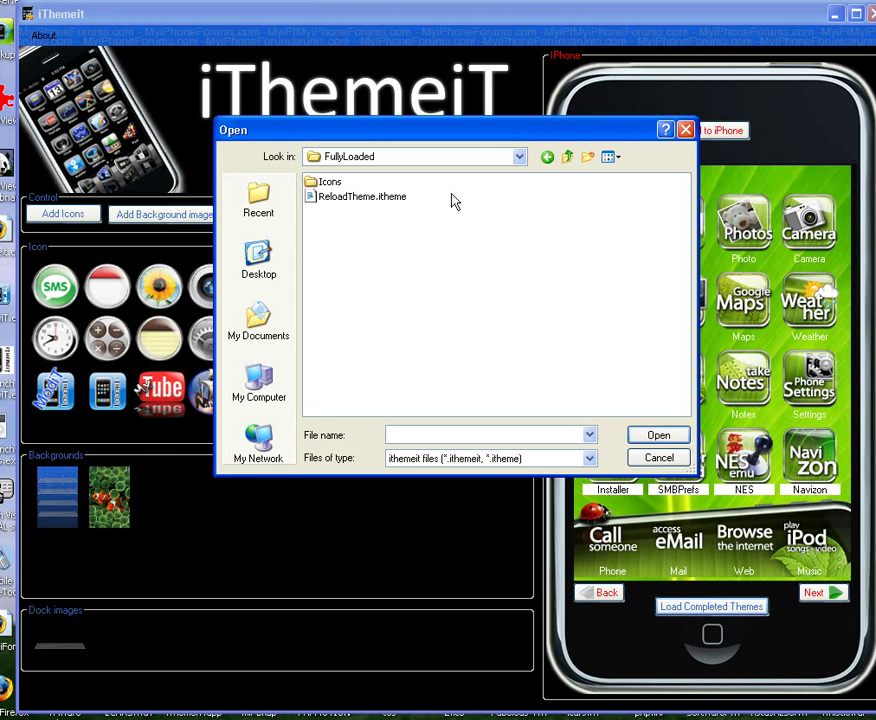
{"action": "left_click", "coordinate": [547, 156]}
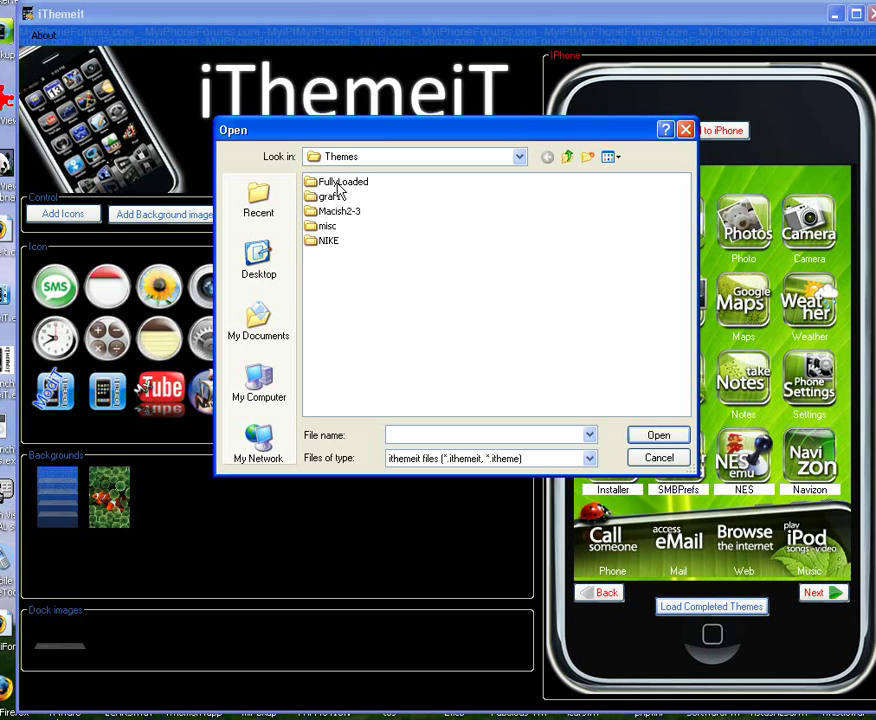
{"action": "left_click", "coordinate": [656, 436]}
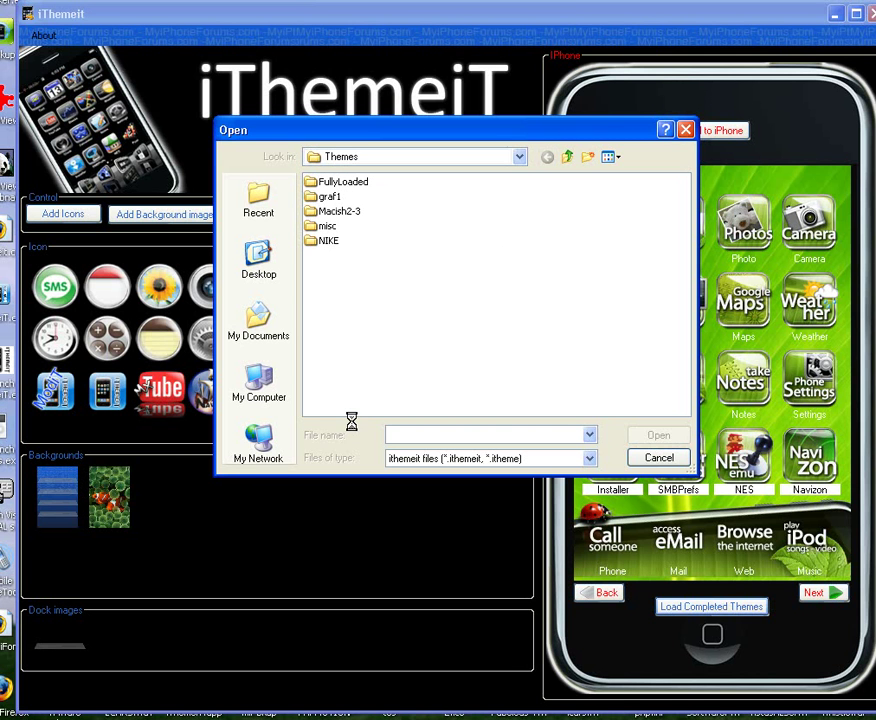
{"action": "left_click", "coordinate": [648, 461]}
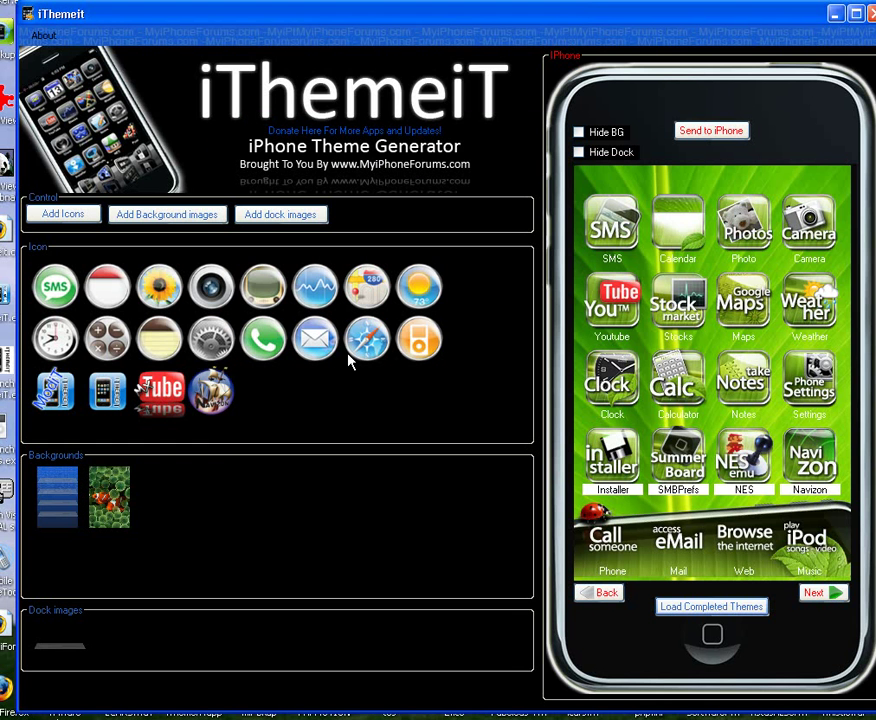